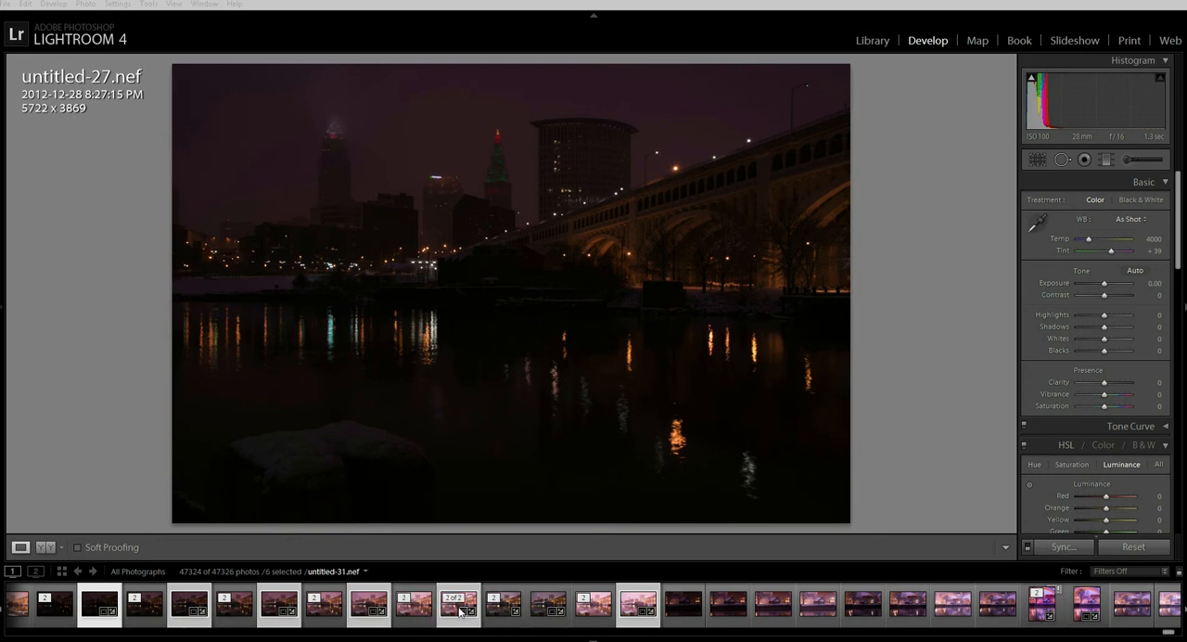
# Step: Send the six selected exposures to Photoshop with Merge to HDR Pro
pyautogui.rightClick(460, 612)
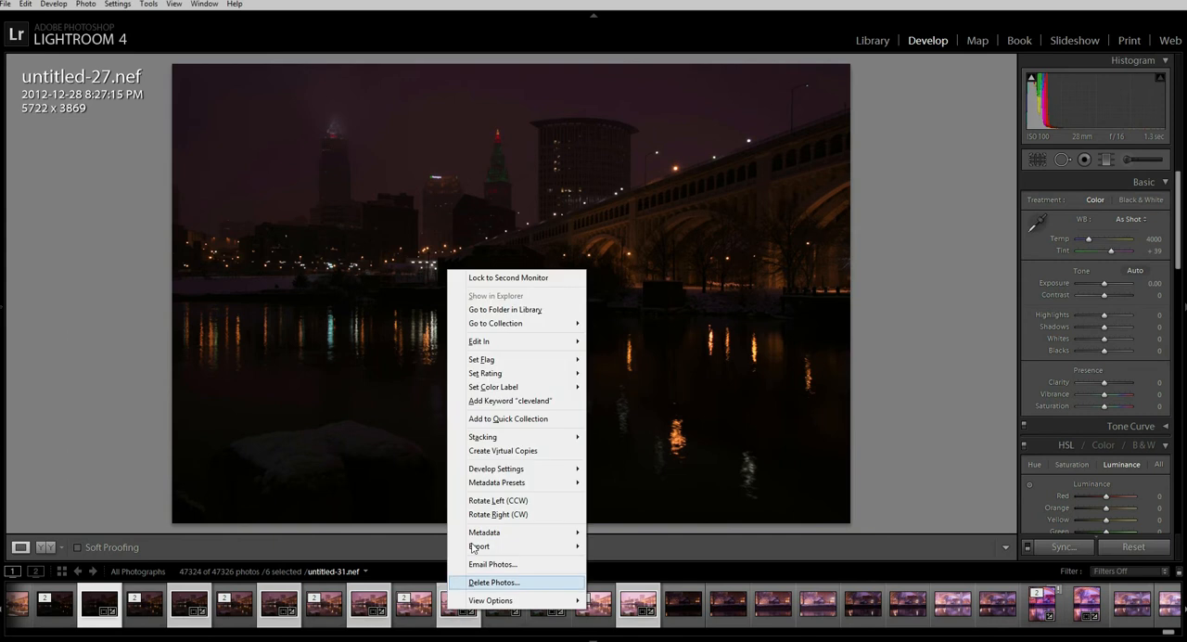
pyautogui.moveTo(515, 344)
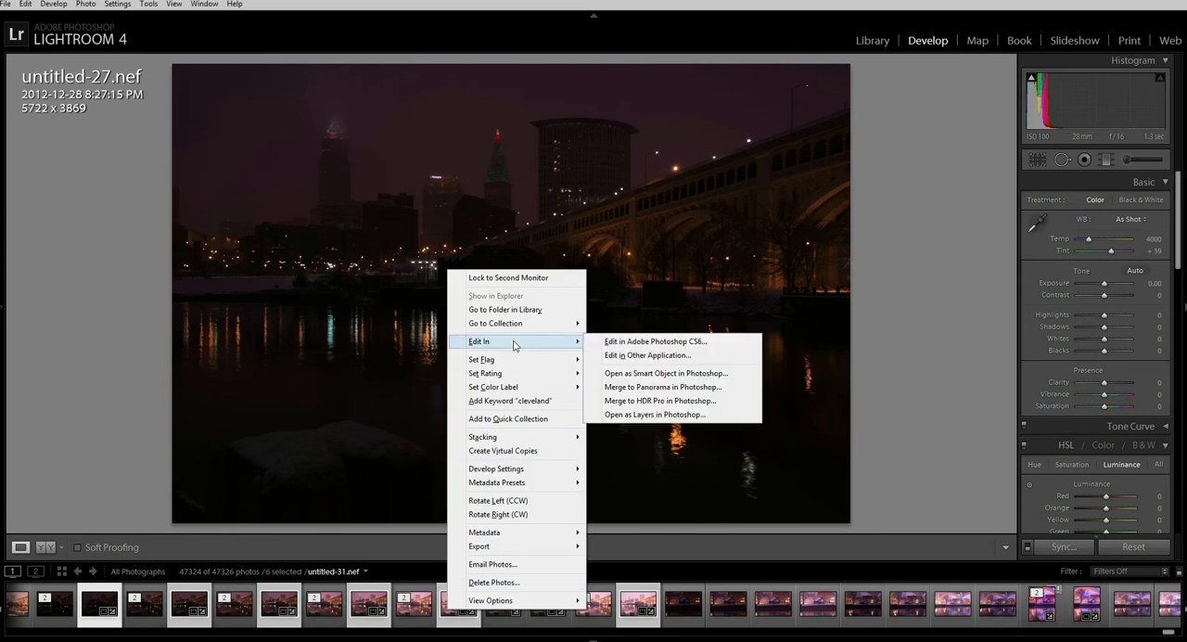
pyautogui.click(660, 401)
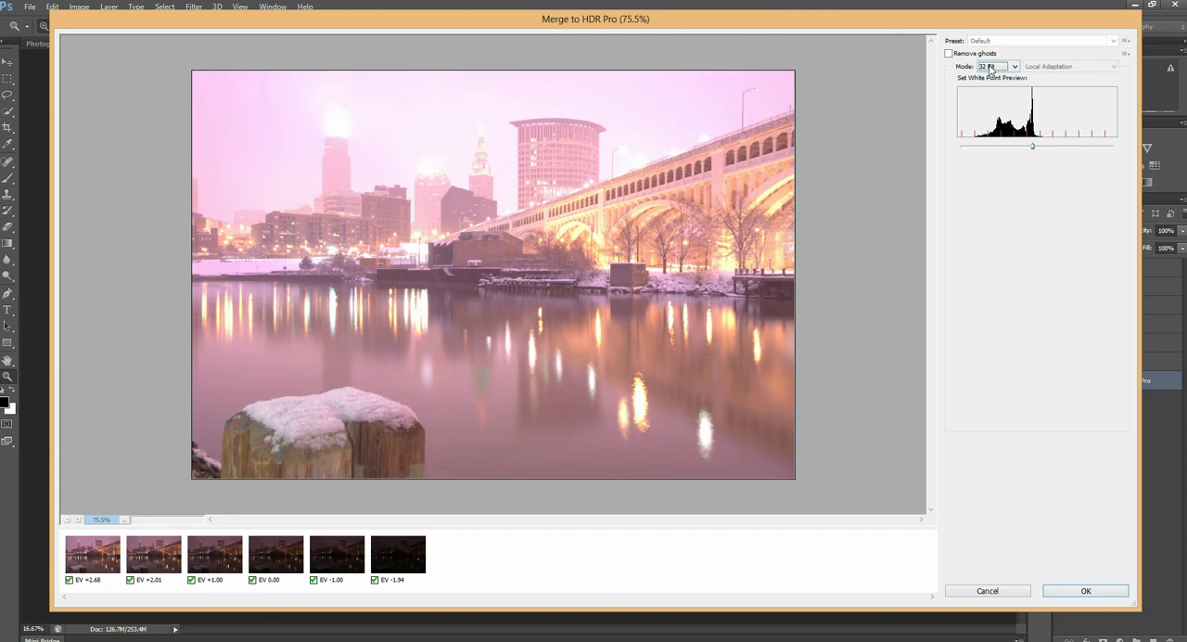
# Step: Try the HDR merge in 16 Bit mode and return it to 32 Bit
pyautogui.click(1016, 70)
pyautogui.click(1006, 87)
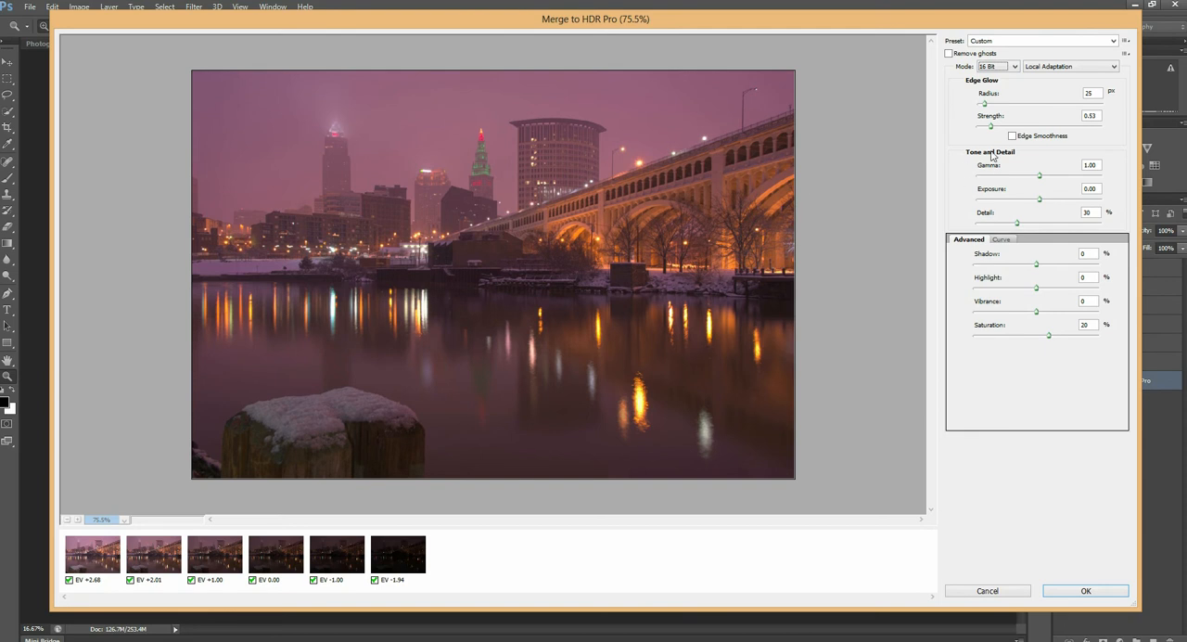
pyautogui.click(1014, 68)
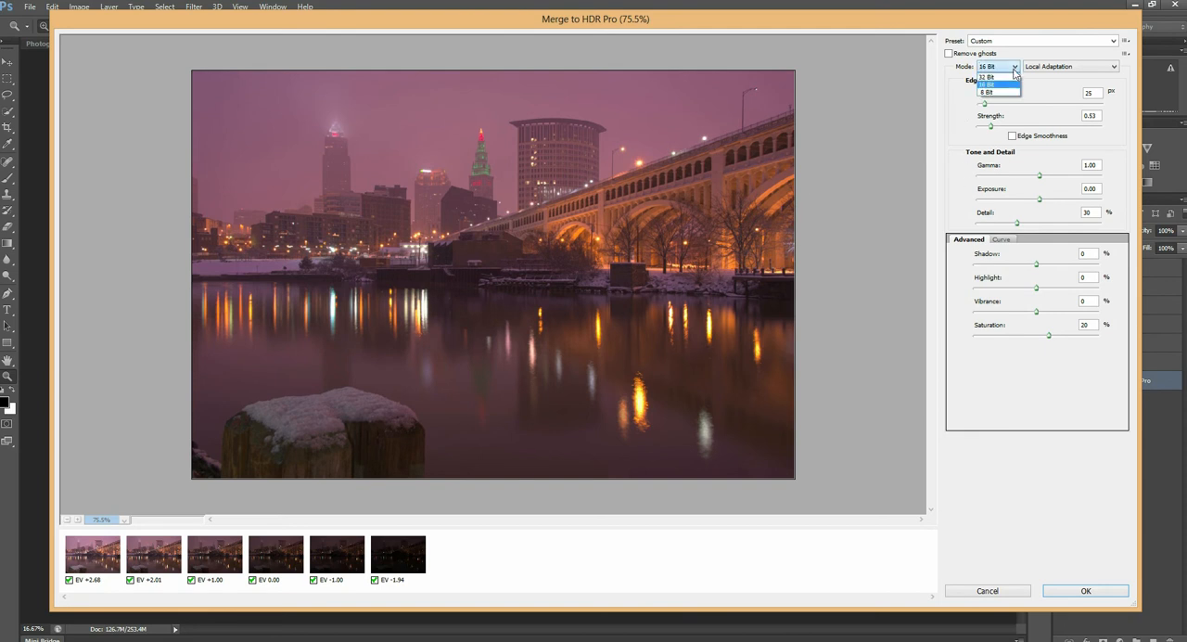
pyautogui.click(1005, 77)
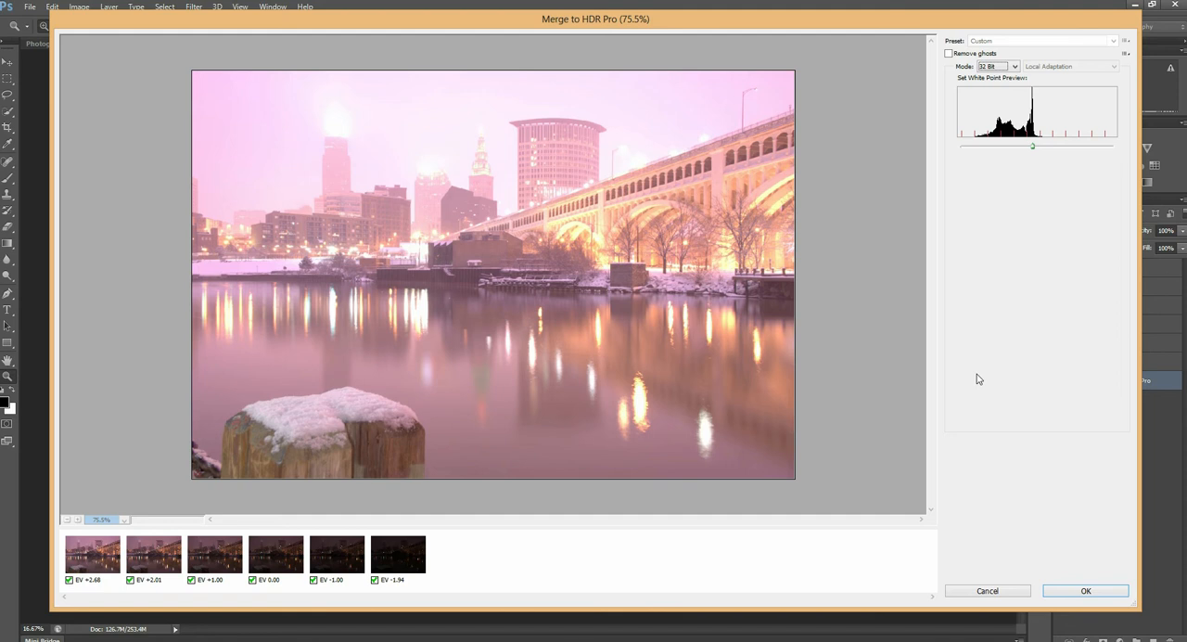
# Step: Generate the merged HDR image in 32 Bit mode and save it
pyautogui.click(1084, 589)
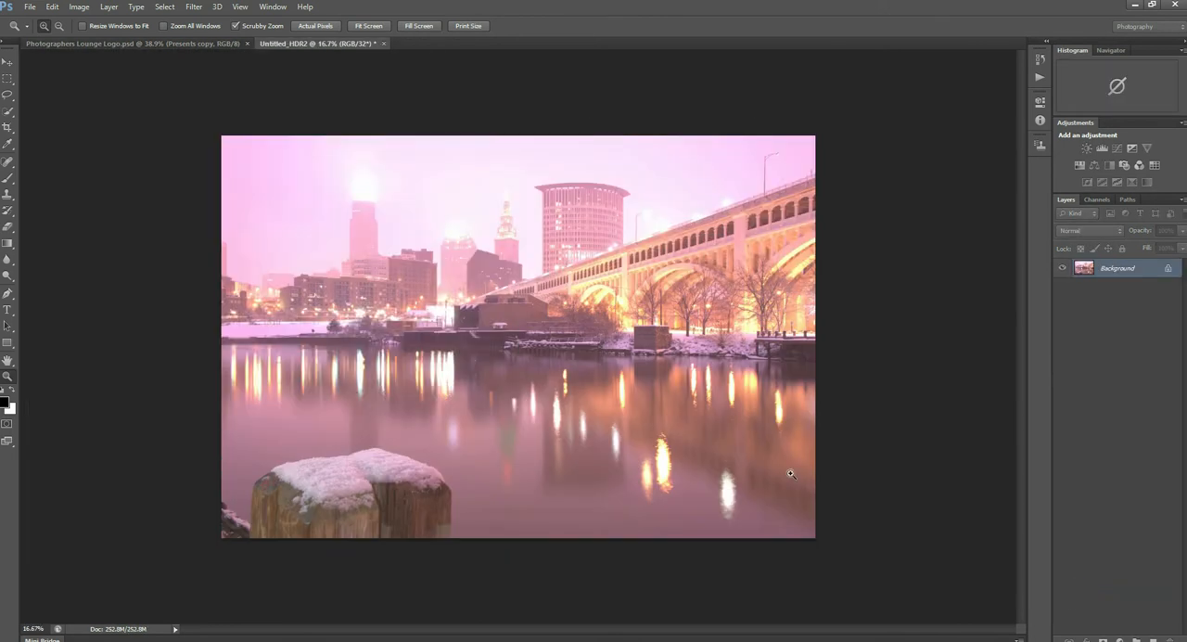
pyautogui.click(30, 6)
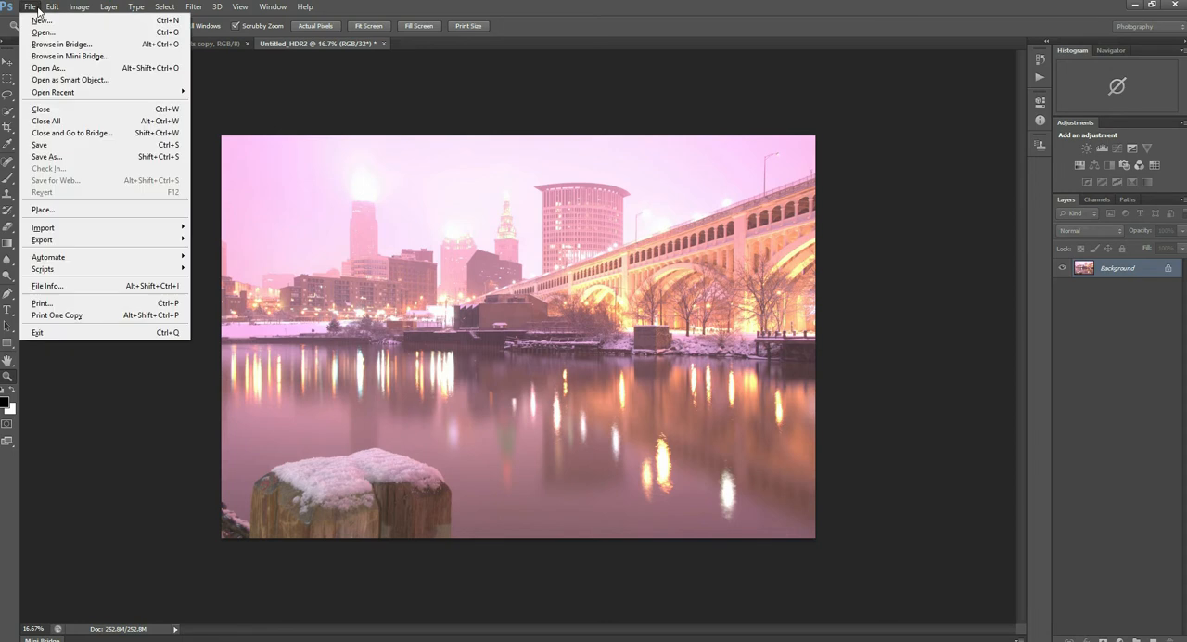
pyautogui.click(59, 145)
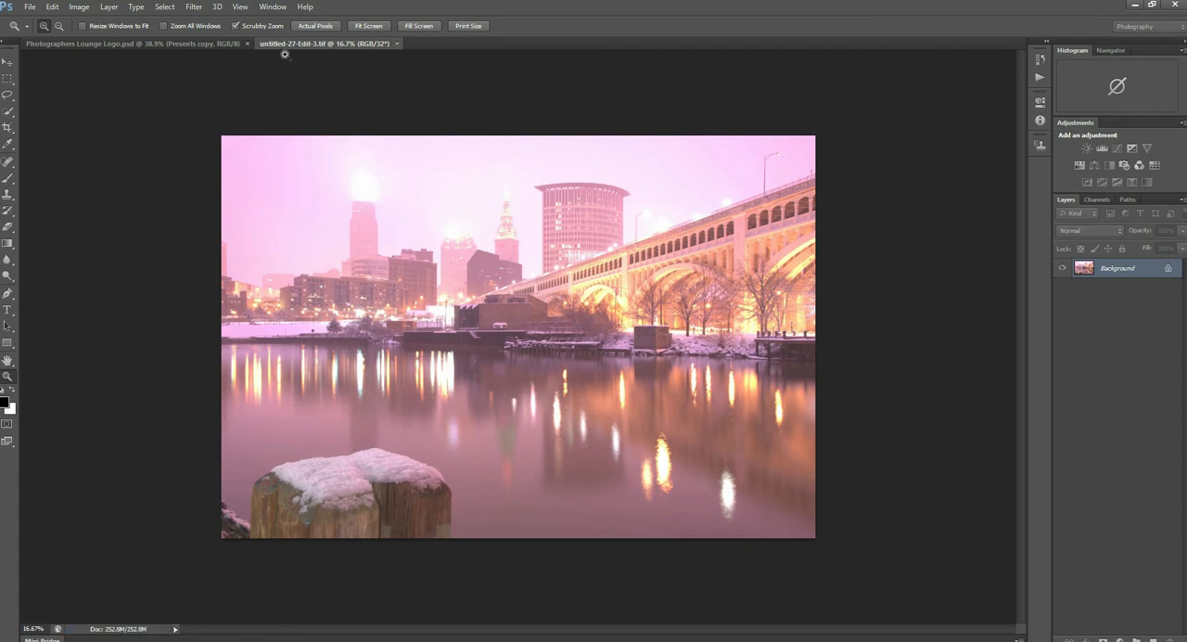
# Step: Switch back to Lightroom, select untitled-32-Edit.tif for developing and hide the filmstrip
pyautogui.moveTo(524, 1)
pyautogui.click(525, 1)
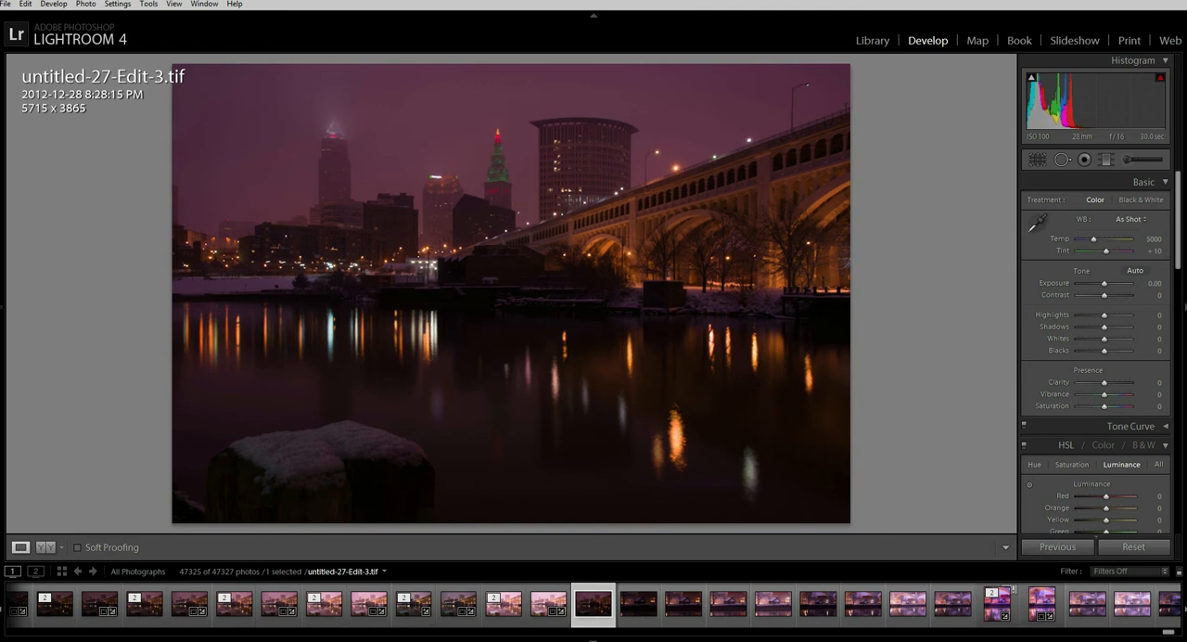
pyautogui.click(509, 620)
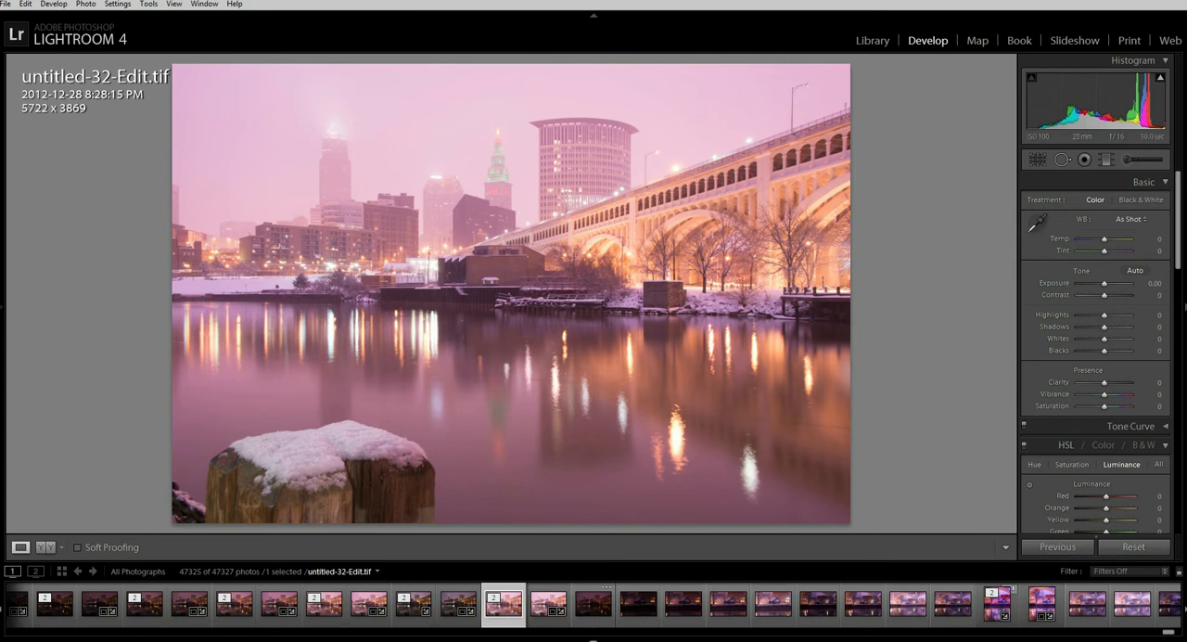
pyautogui.click(595, 639)
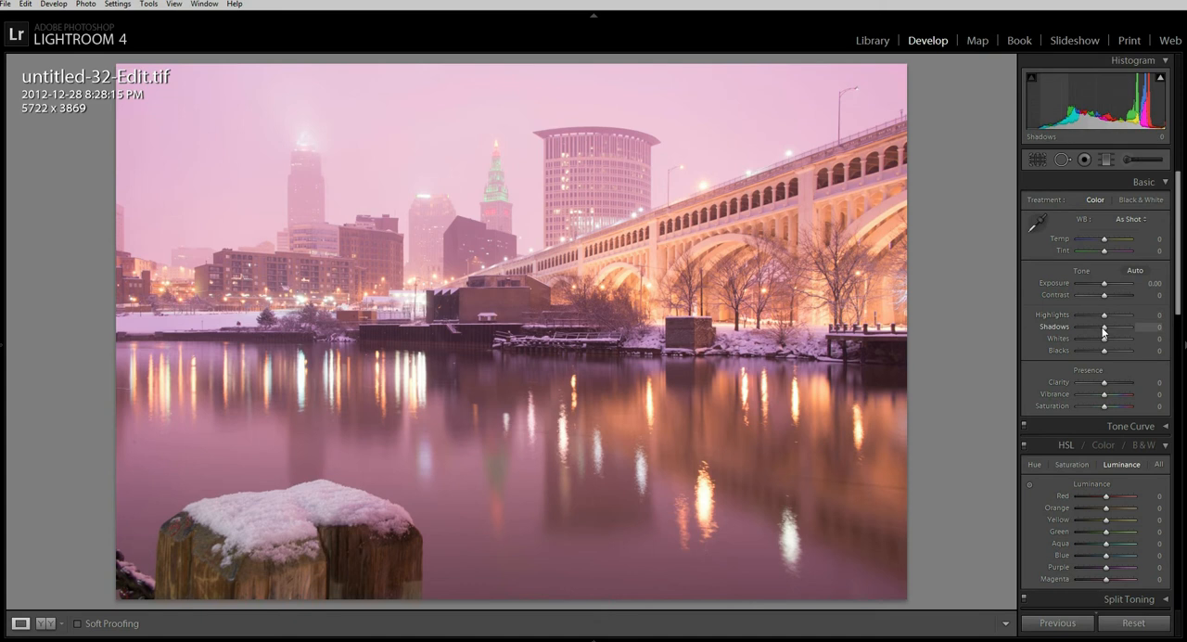
# Step: Set the photo's Highlights to -93, Shadows to +88, Whites to +24, Blacks to -36 and Exposure to -0.60
pyautogui.moveTo(1103, 326); pyautogui.dragTo(1096, 283)
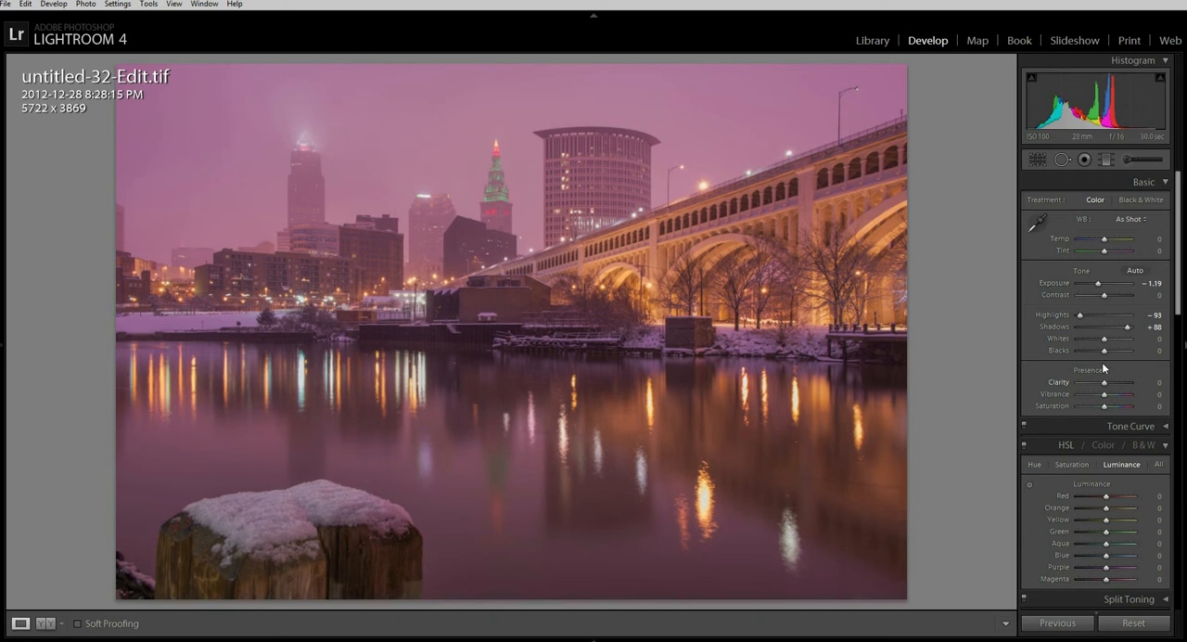
pyautogui.moveTo(1104, 351)
pyautogui.mouseDown()
pyautogui.moveTo(1093, 351)
pyautogui.moveTo(1112, 343)
pyautogui.mouseUp()
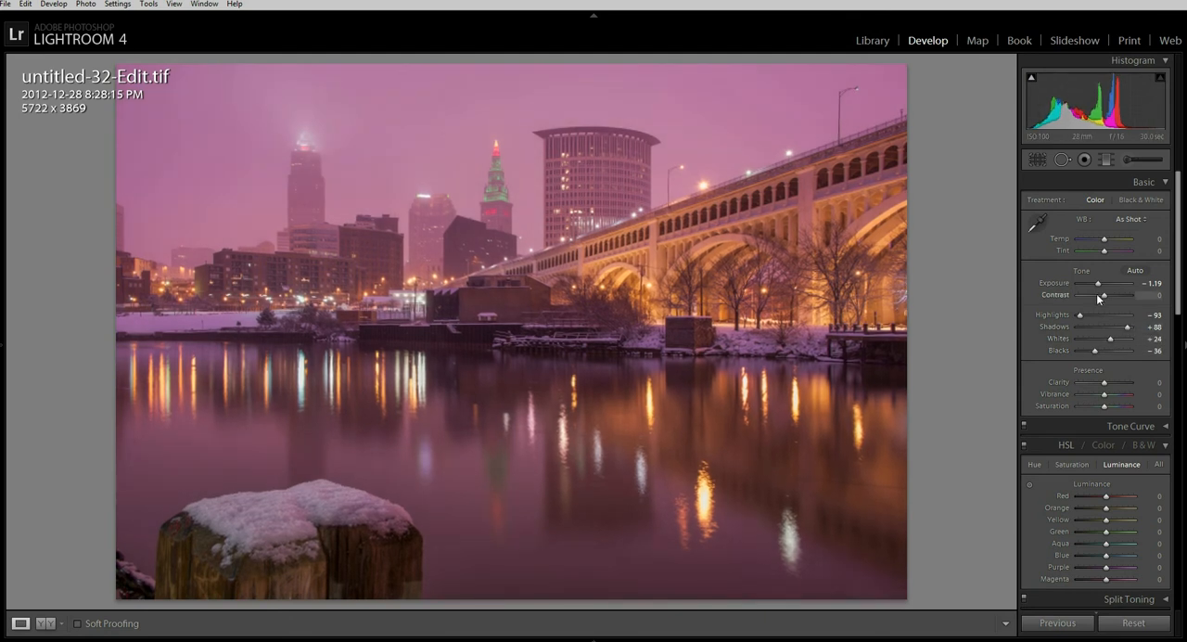
pyautogui.moveTo(1100, 285)
pyautogui.mouseDown()
pyautogui.moveTo(1110, 285)
pyautogui.moveTo(1080, 283)
pyautogui.moveTo(1103, 290)
pyautogui.mouseUp()
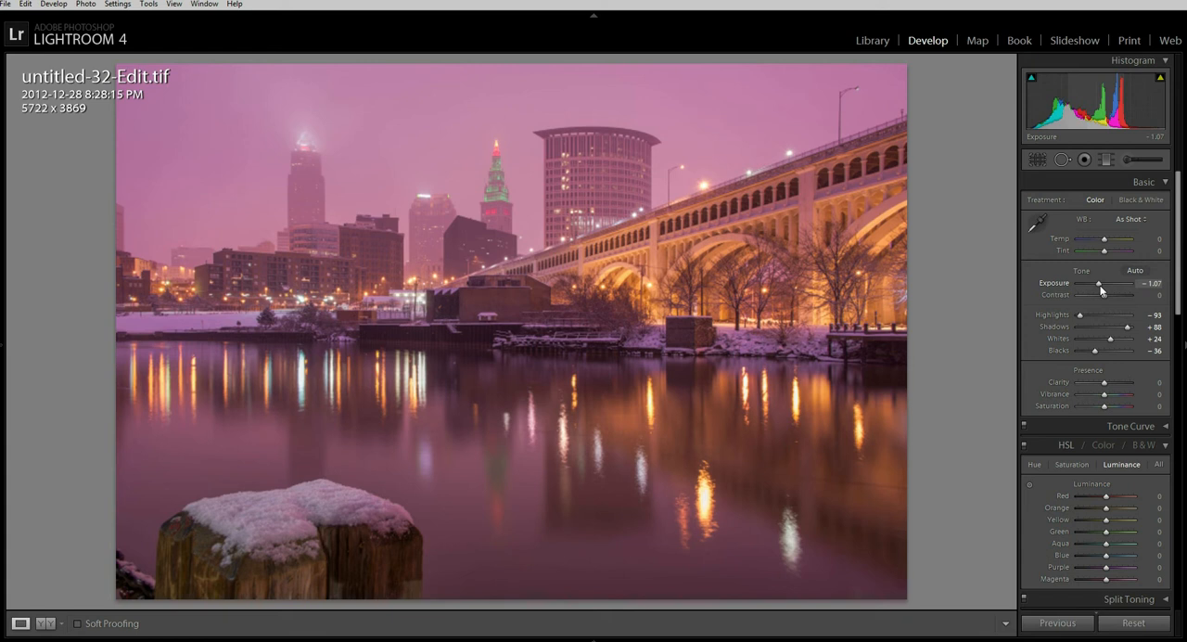
pyautogui.moveTo(1102, 291); pyautogui.dragTo(1104, 290)
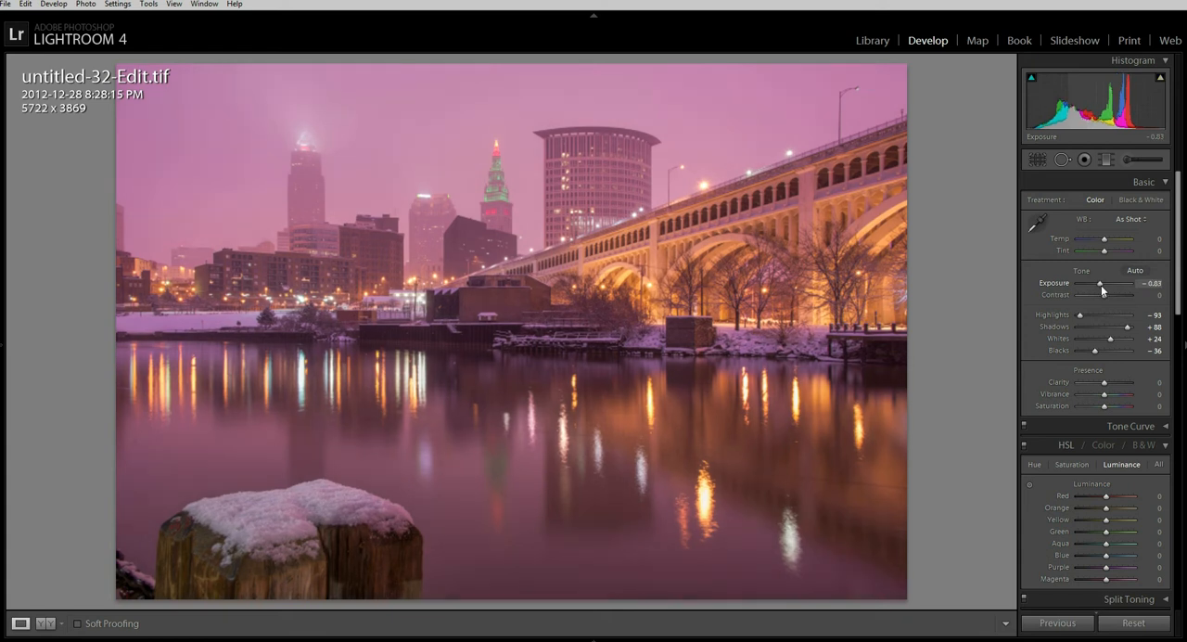
# Step: Set Clarity to +33, Highlights to -74, Contrast to +43, Exposure to -1.07 and Saturation to +7
pyautogui.moveTo(1102, 384)
pyautogui.mouseDown()
pyautogui.moveTo(1112, 397)
pyautogui.moveTo(1097, 393)
pyautogui.mouseUp()
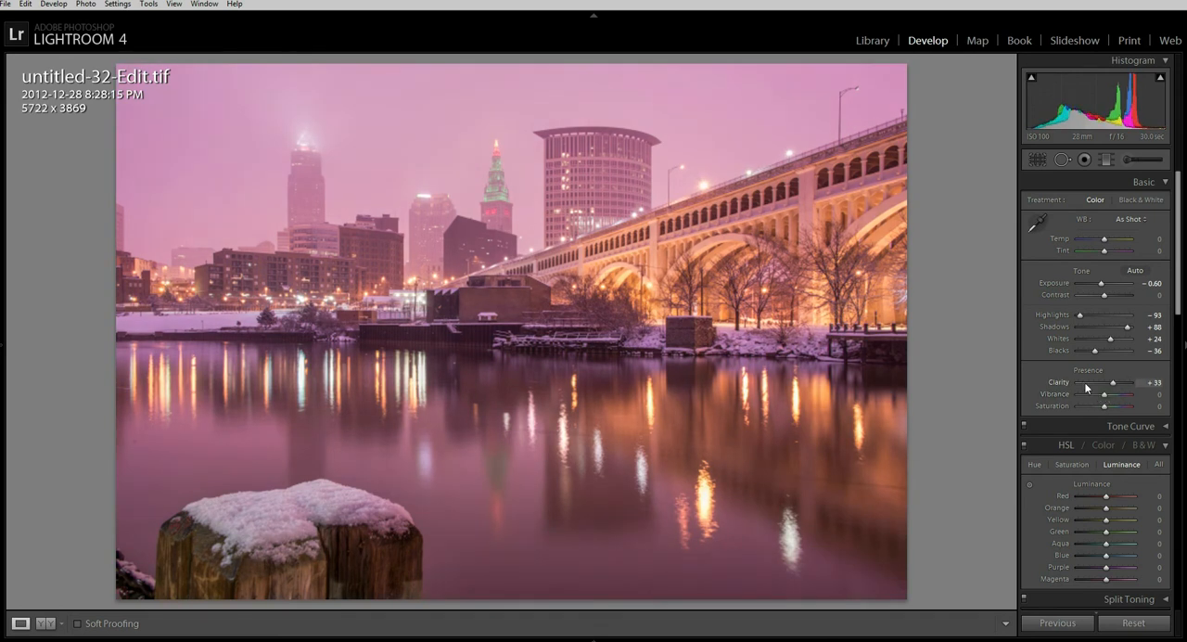
pyautogui.moveTo(1084, 314); pyautogui.dragTo(1117, 300)
pyautogui.moveTo(1104, 406); pyautogui.dragTo(1106, 405)
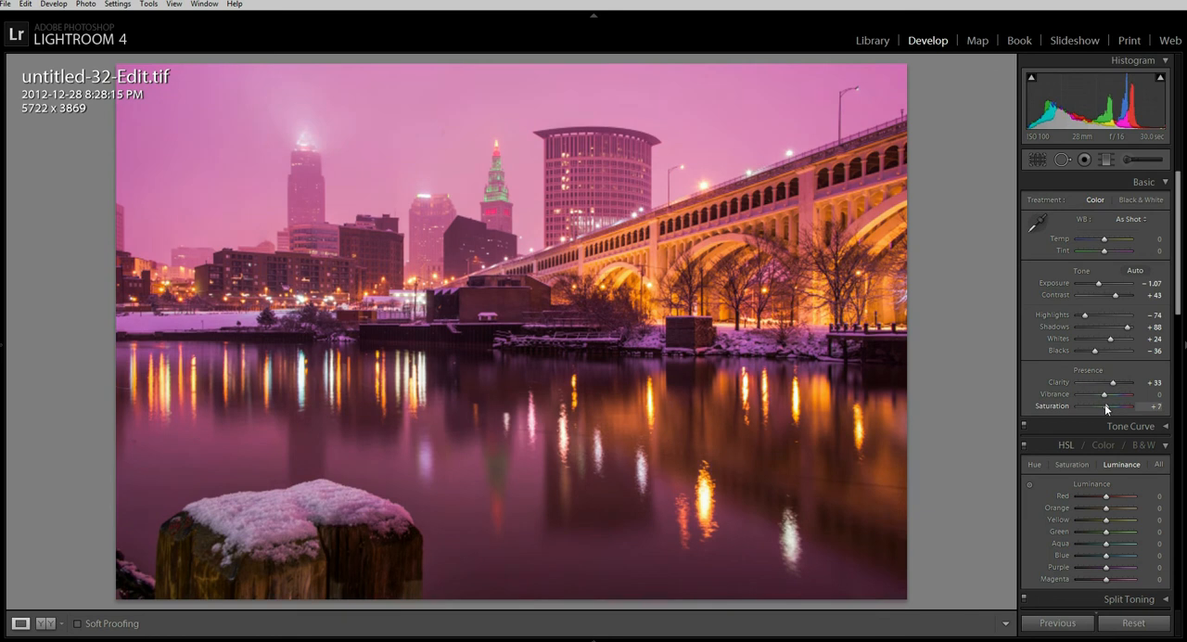
# Step: Examine the skyline buildings, bridge and street lights at full magnification for detail and sharpness
pyautogui.moveTo(1182, 298); pyautogui.dragTo(1173, 337)
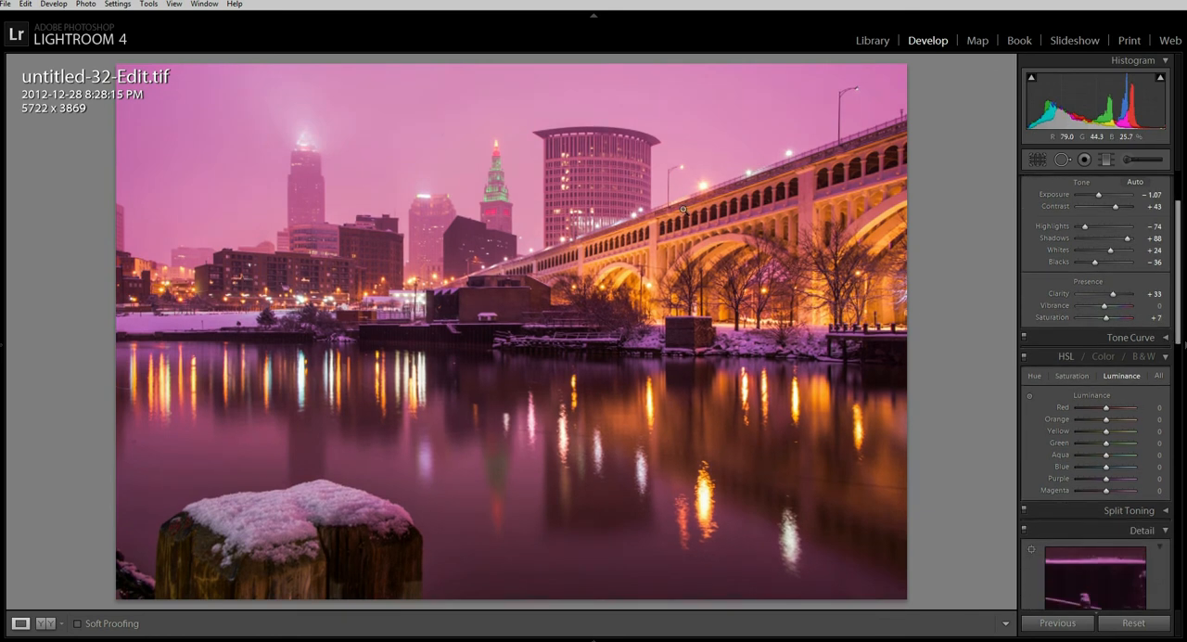
pyautogui.click(546, 188)
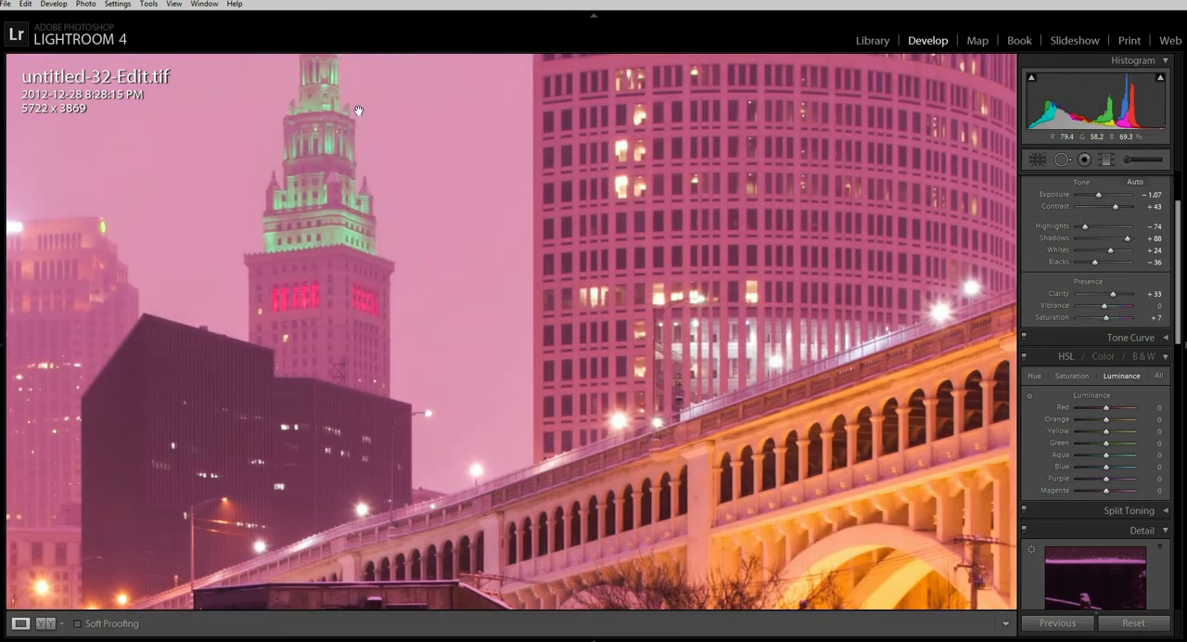
pyautogui.moveTo(408, 387); pyautogui.dragTo(755, 378)
pyautogui.moveTo(310, 430); pyautogui.dragTo(592, 304)
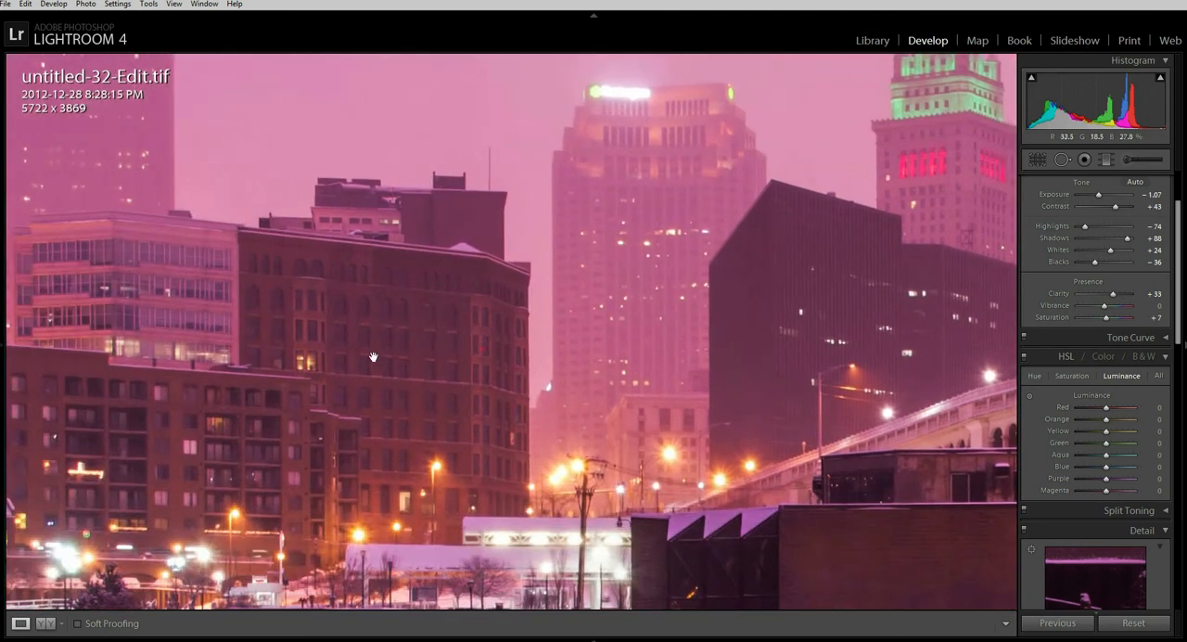
pyautogui.moveTo(378, 365); pyautogui.dragTo(559, 494)
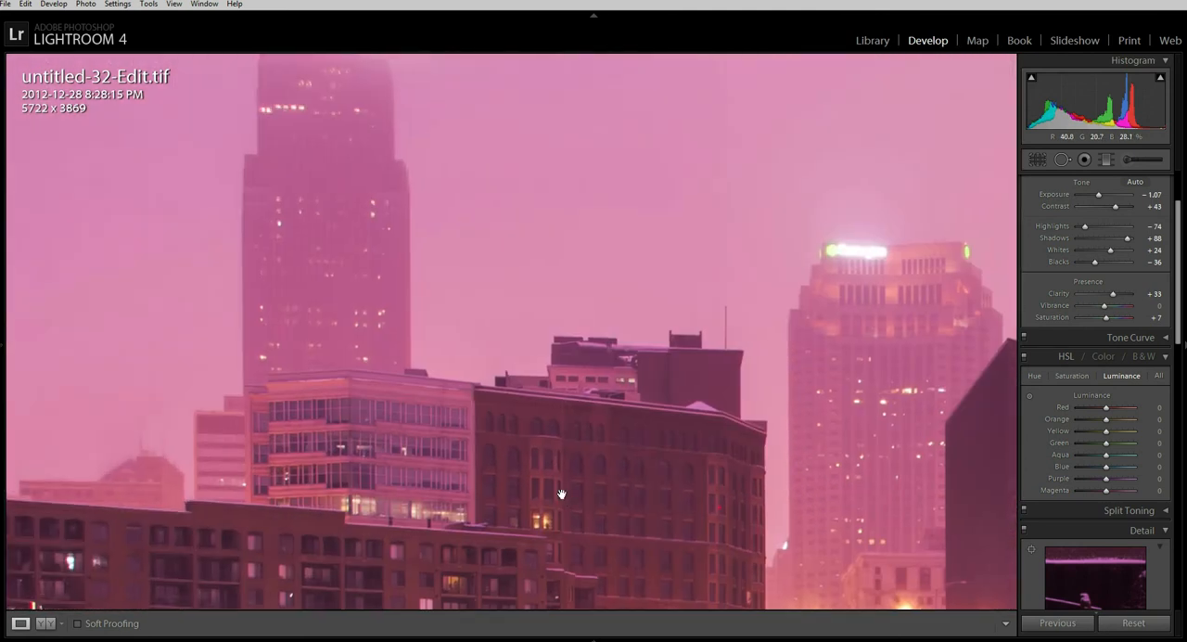
pyautogui.moveTo(480, 513); pyautogui.dragTo(569, 258)
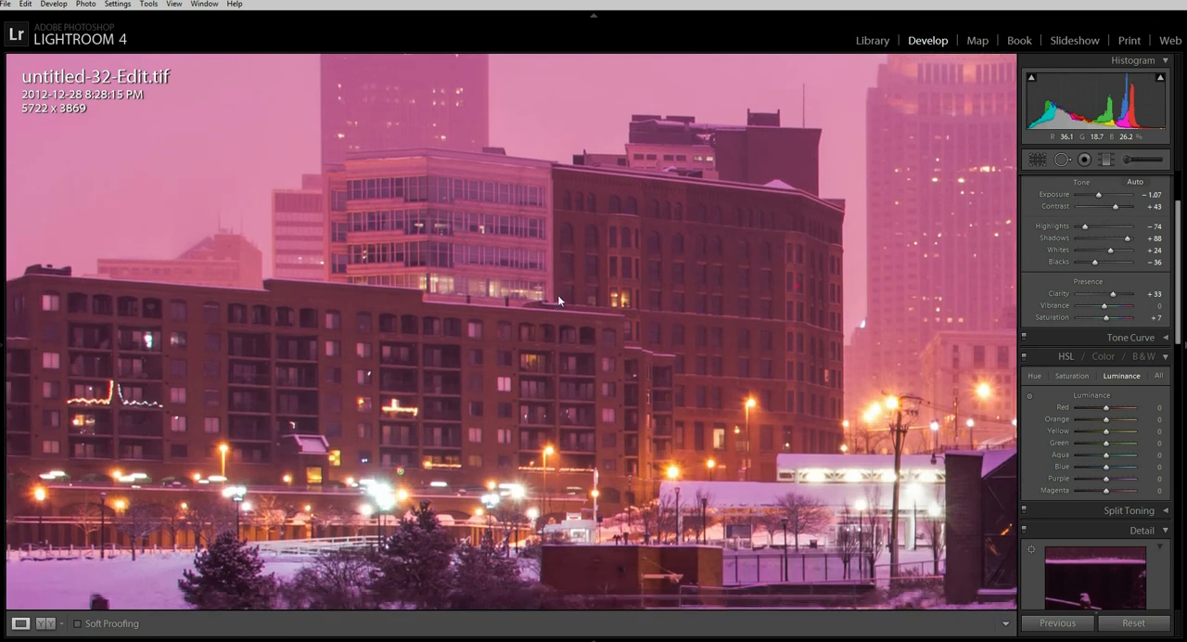
pyautogui.click(545, 375)
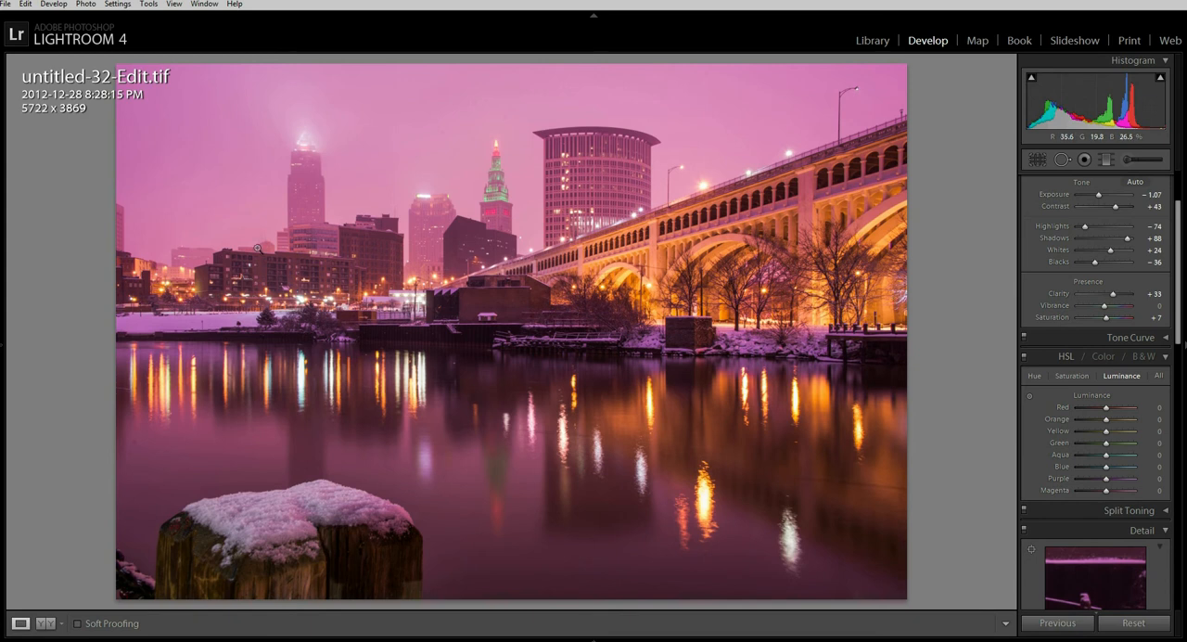
# Step: Try darkening the brightly lit top of the tallest tower with an Adjustment Brush exposure of -0.67, then reset the exposure
pyautogui.click(305, 145)
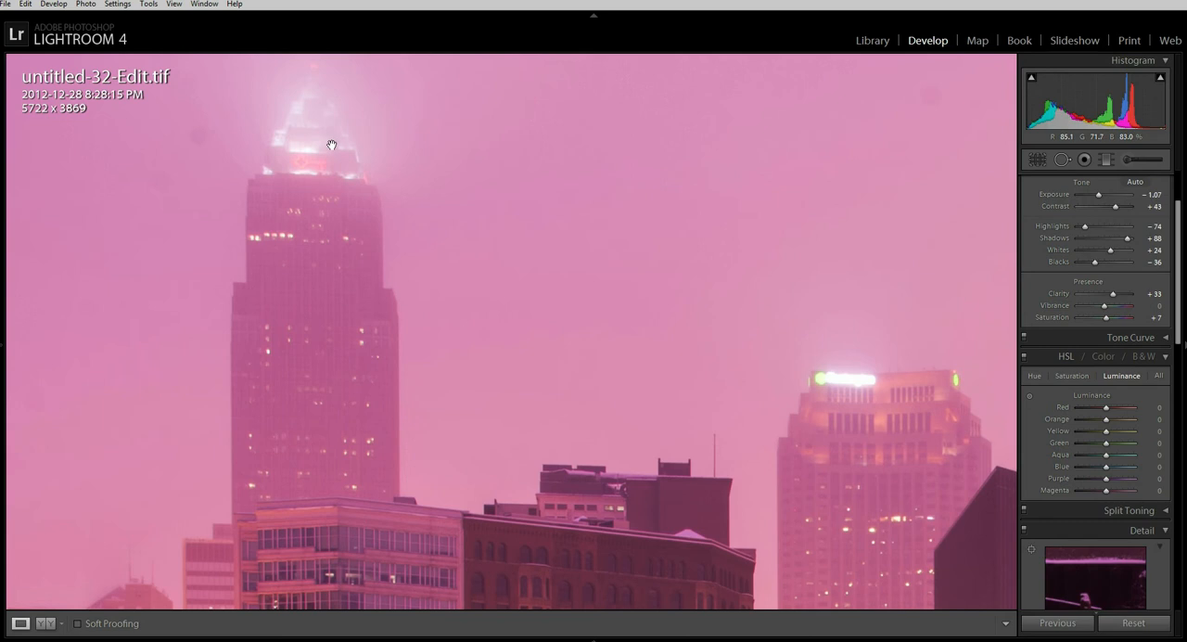
pyautogui.click(1126, 159)
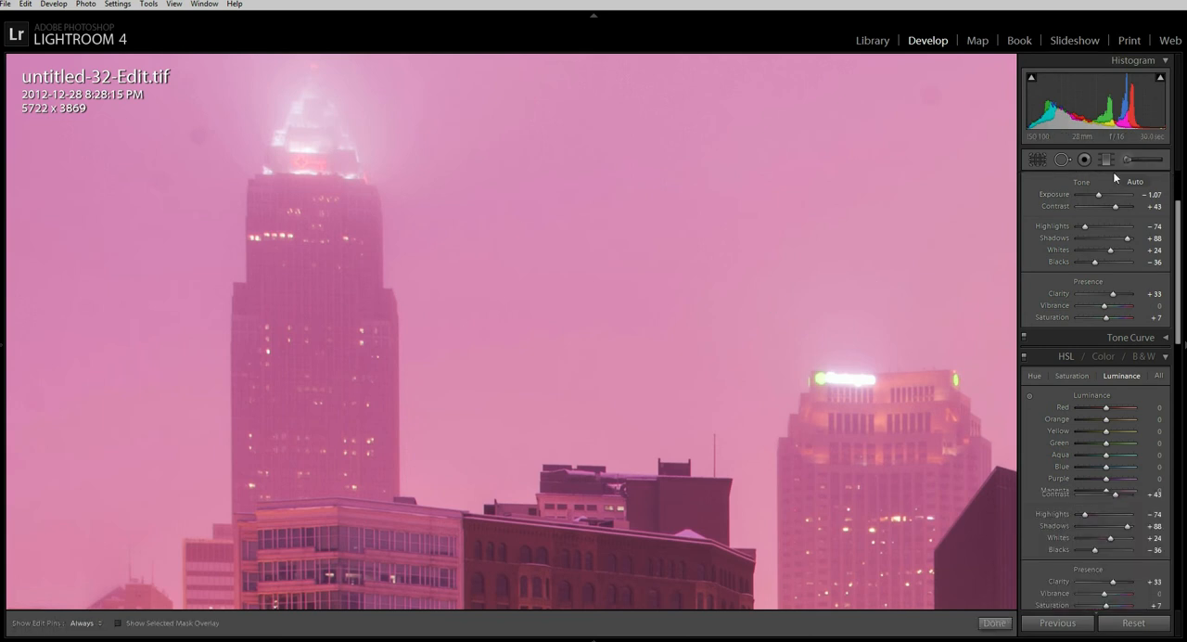
pyautogui.press('h')
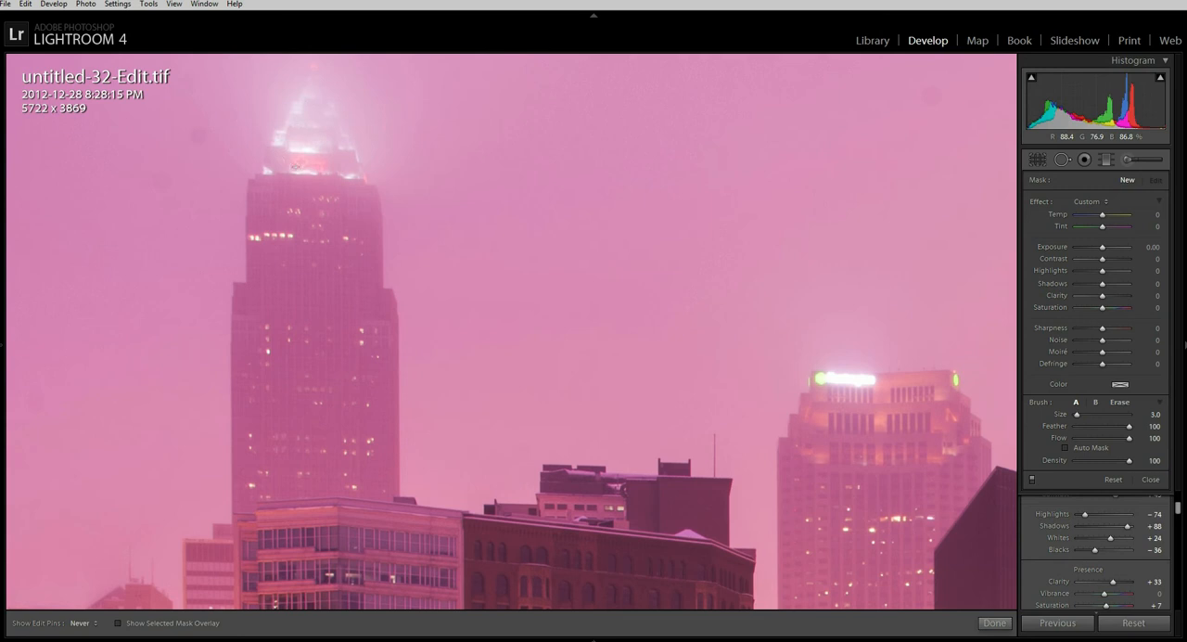
pyautogui.press('h')
pyautogui.moveTo(1102, 251); pyautogui.dragTo(1097, 250)
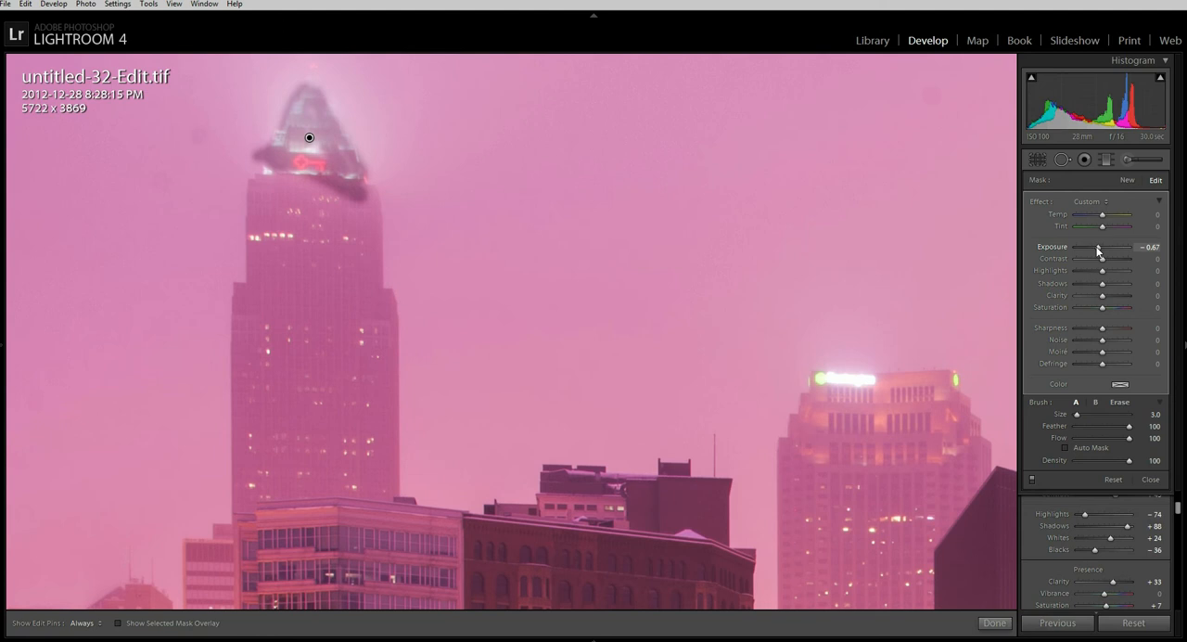
pyautogui.doubleClick(1097, 251)
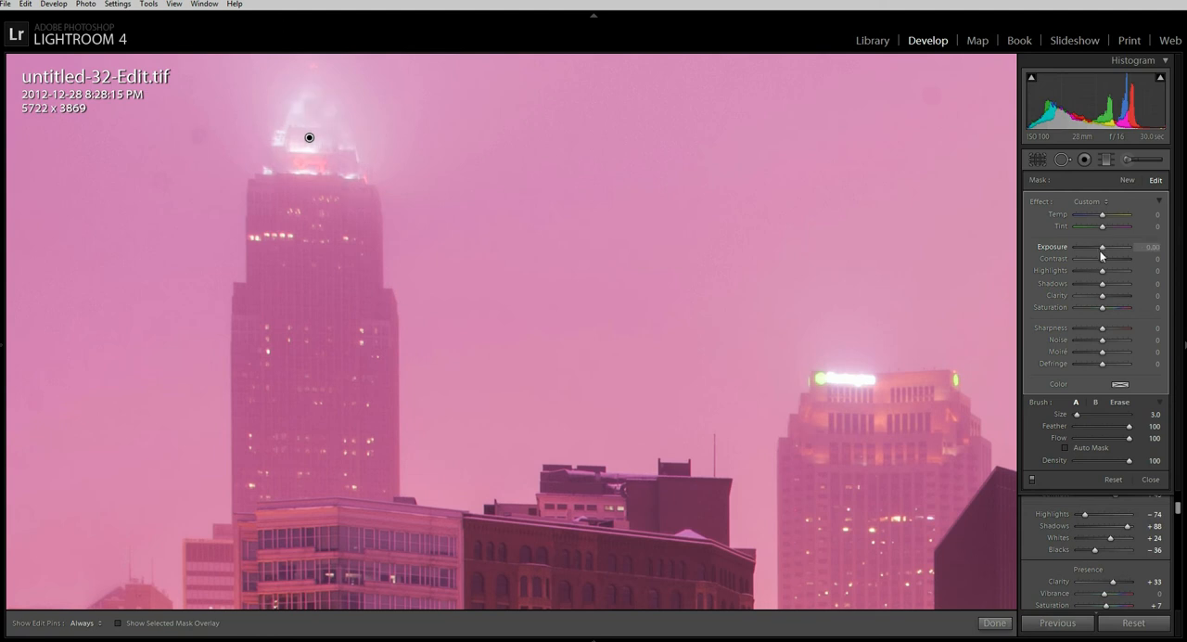
# Step: Try lowering the highlights on the brushed tower top, then delete the brush adjustment
pyautogui.moveTo(1101, 274); pyautogui.dragTo(1096, 273)
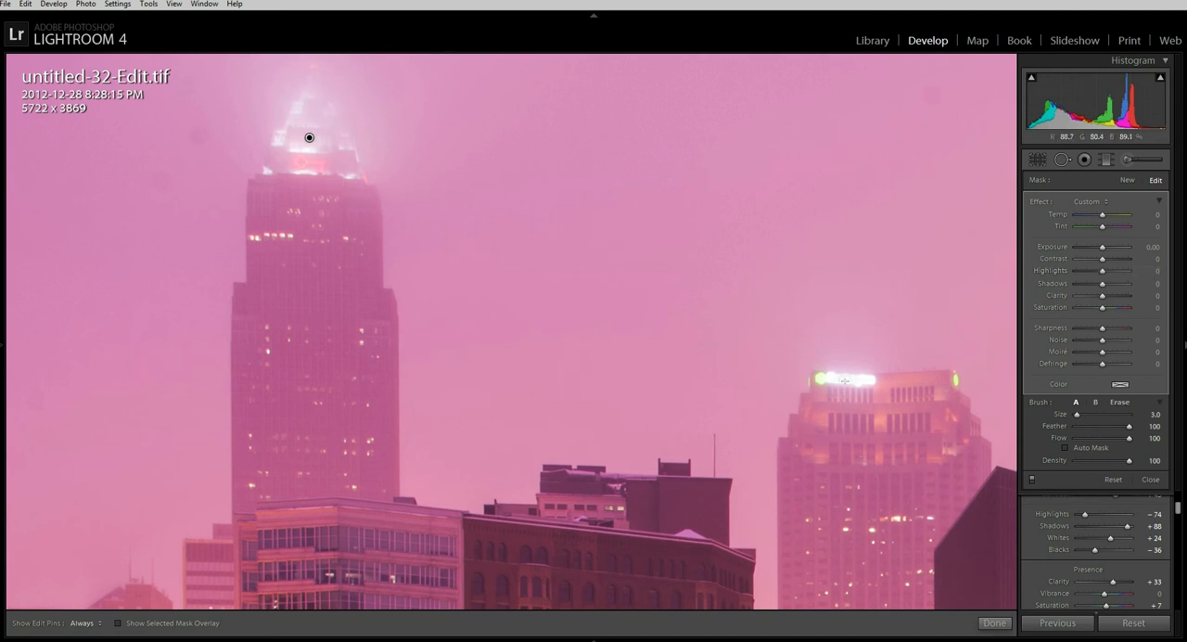
pyautogui.press('h')
pyautogui.press('h')
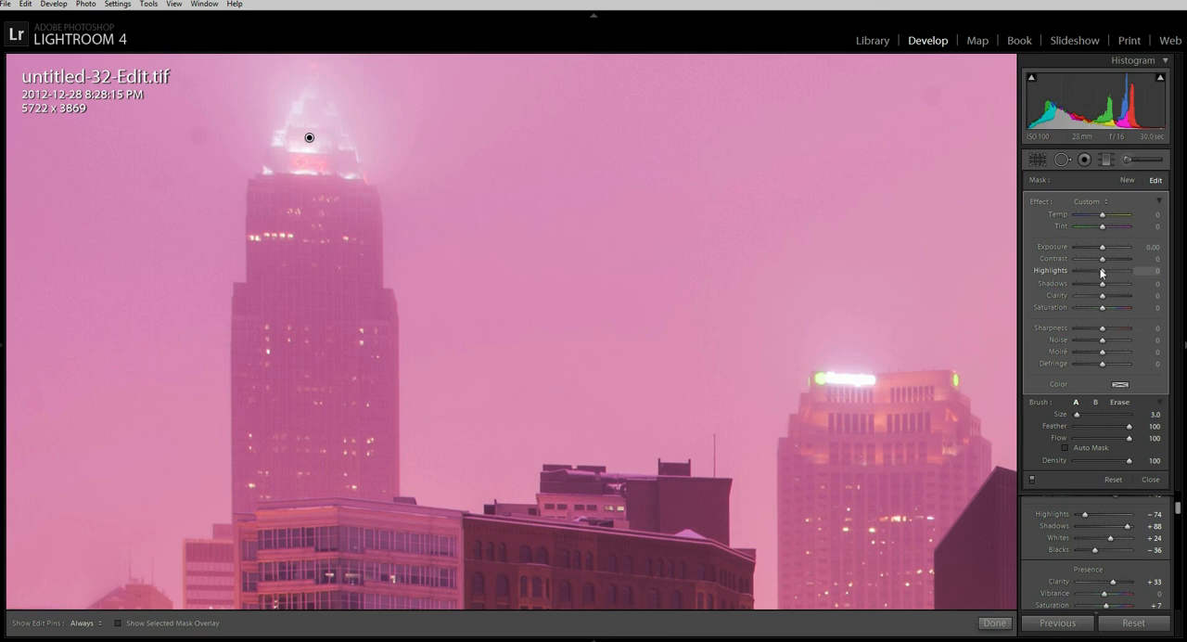
pyautogui.moveTo(1102, 272); pyautogui.dragTo(1093, 276)
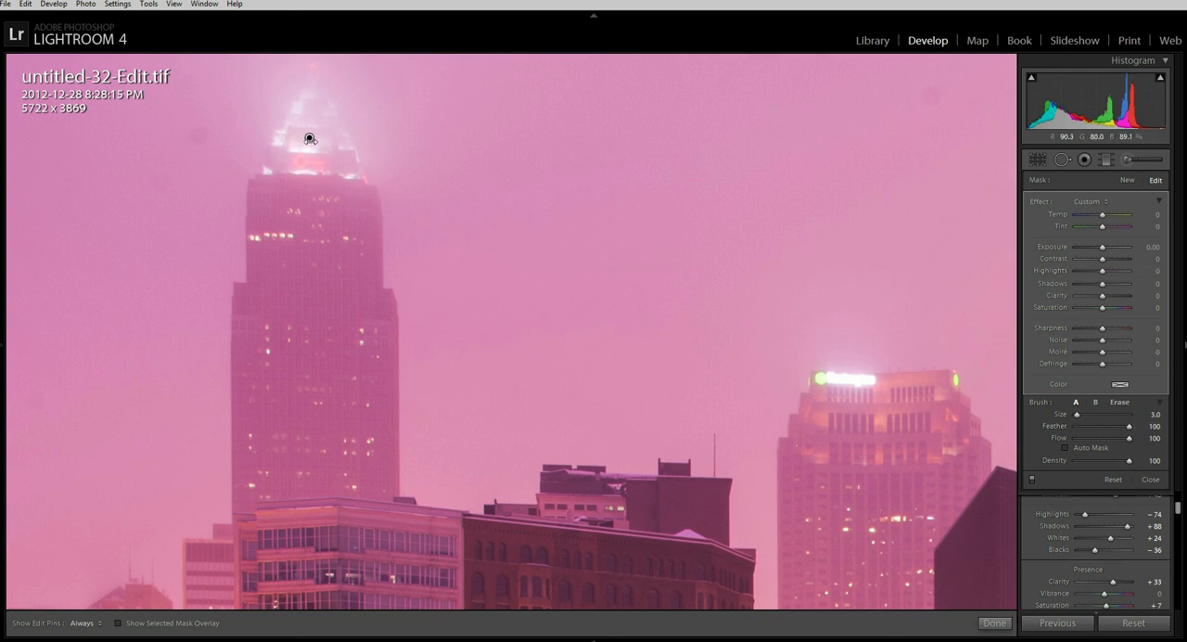
pyautogui.click(310, 138)
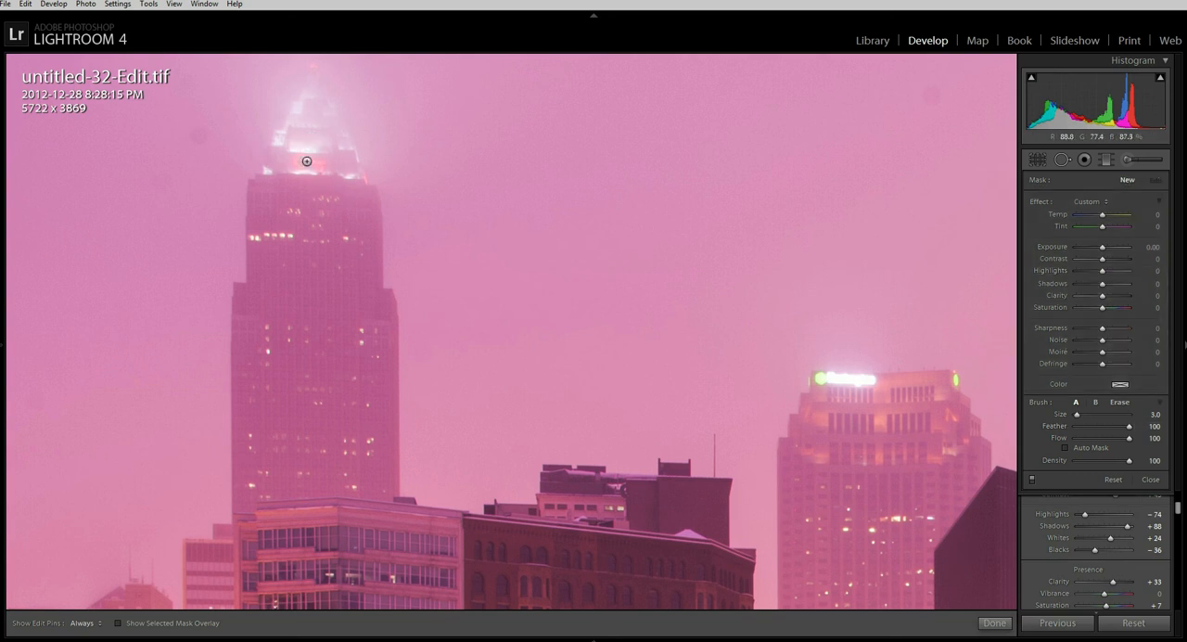
# Step: Heal the dark spot in the sky beside the tallest tower's top with a size 33 Spot Removal brush, sampling nearby sky
pyautogui.click(1062, 158)
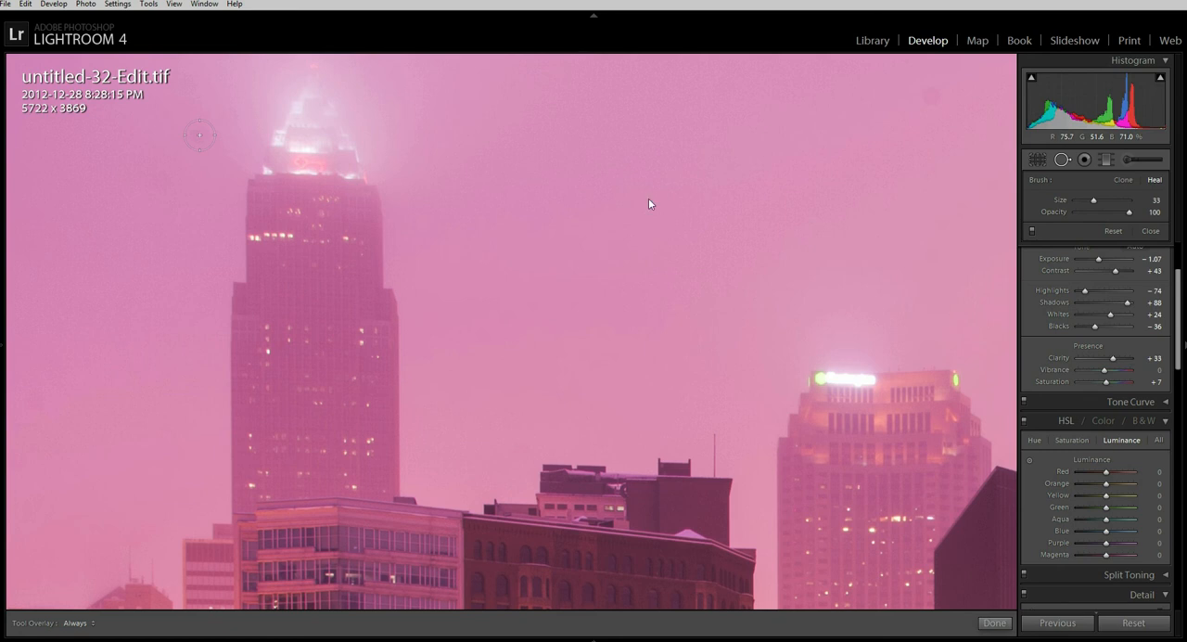
pyautogui.click(167, 102)
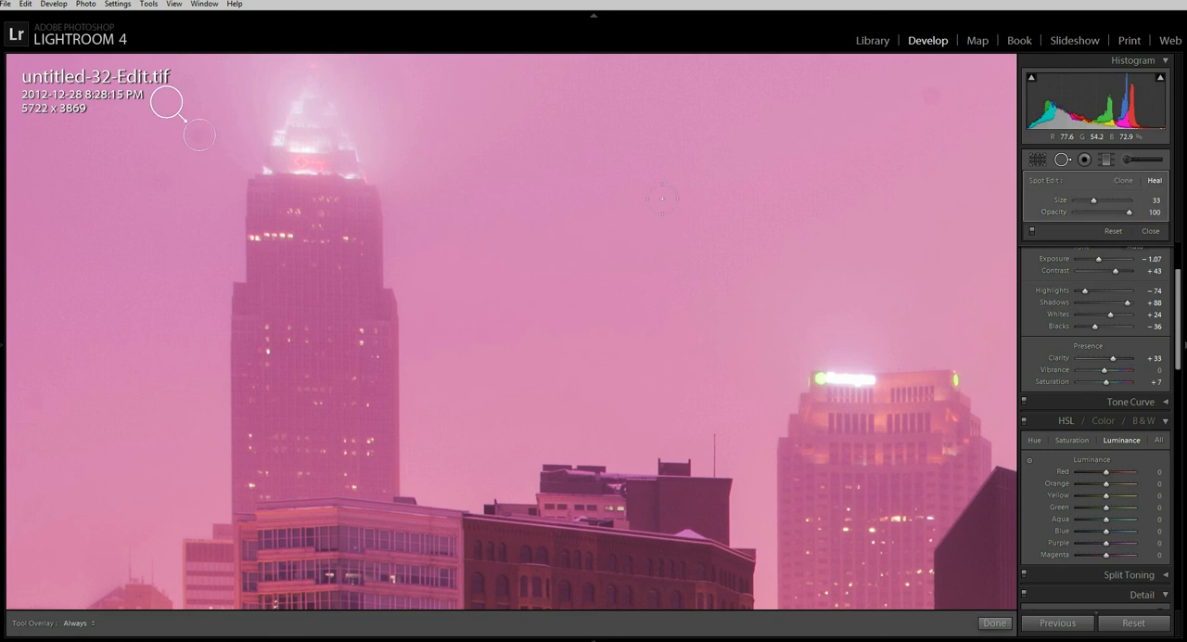
pyautogui.click(994, 622)
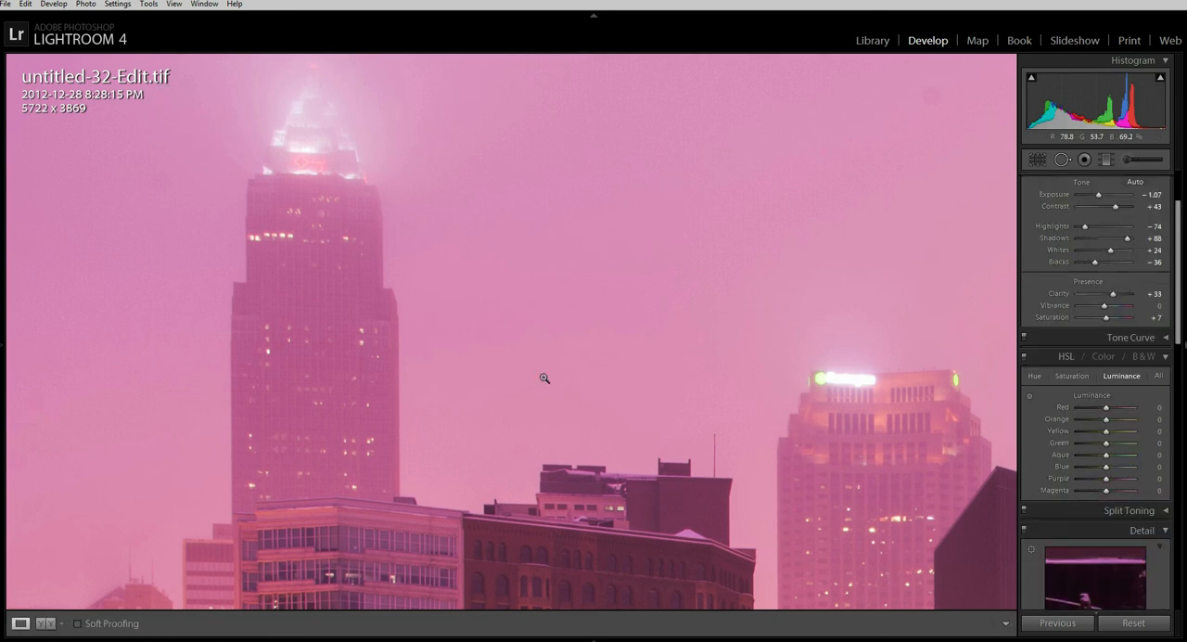
pyautogui.click(541, 380)
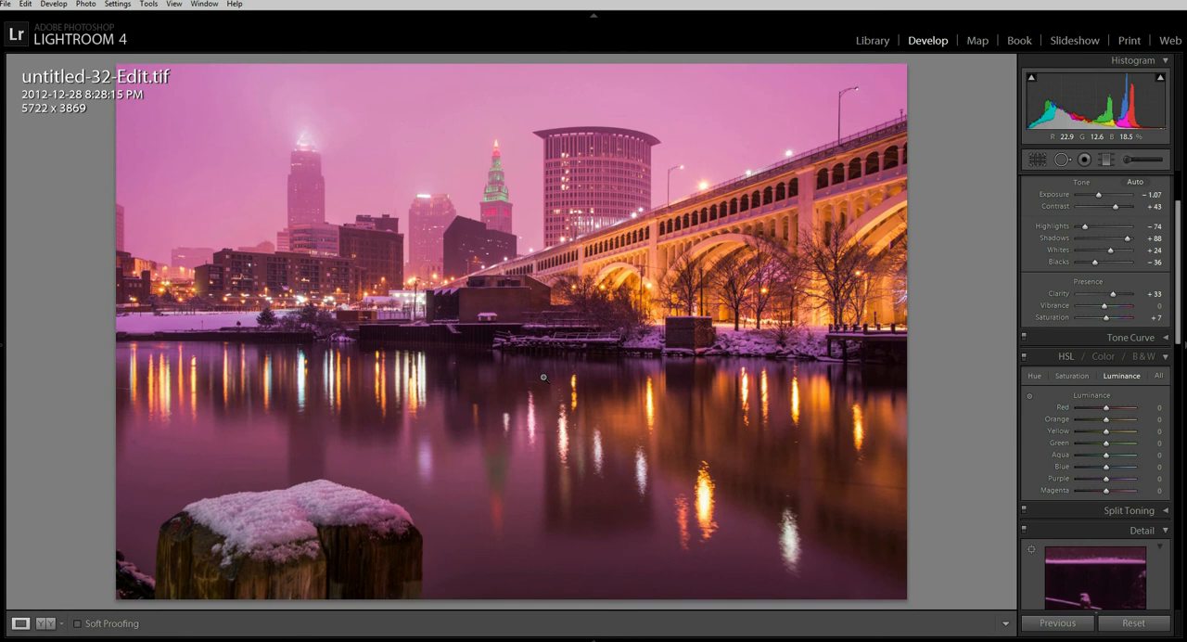